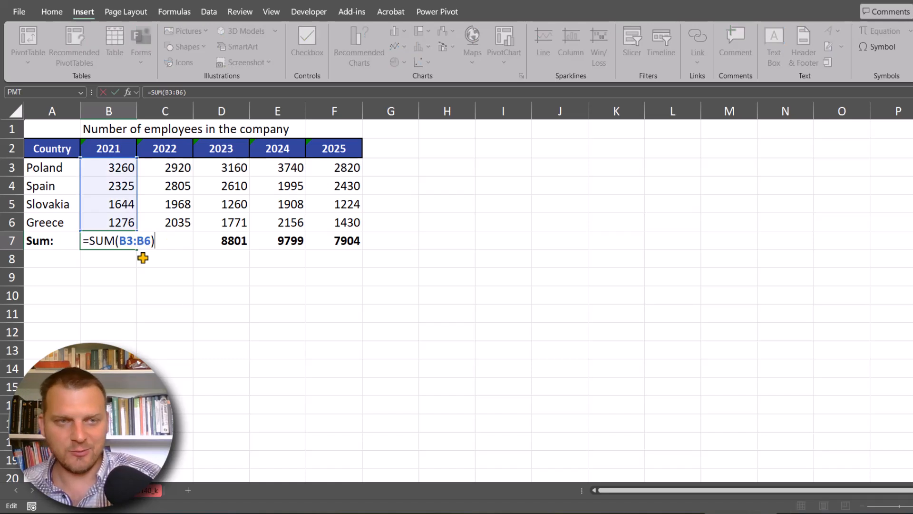
# - Commit the sum formula in B7 and insert a 2-D Stacked Column chart from the range A2:F7
pyautogui.hotkey('ctrl', 'Return')
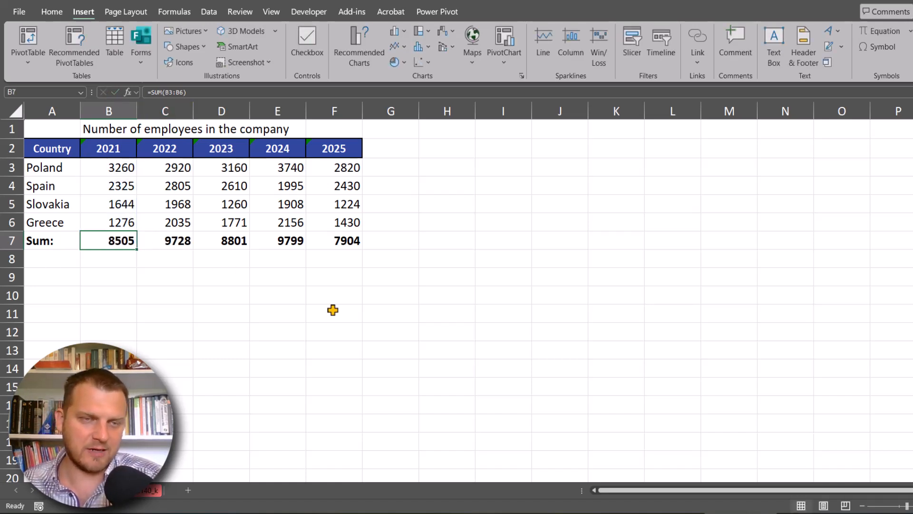
pyautogui.moveTo(47, 147); pyautogui.dragTo(330, 241)
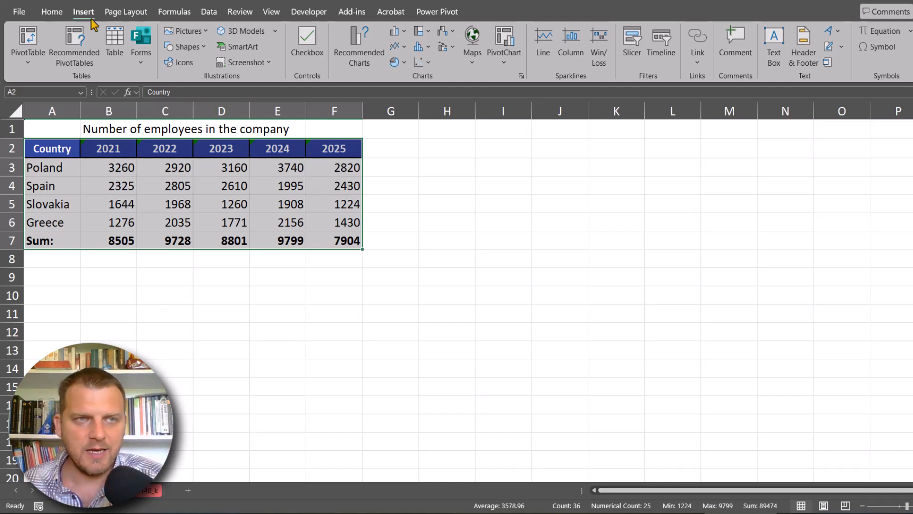
pyautogui.click(403, 35)
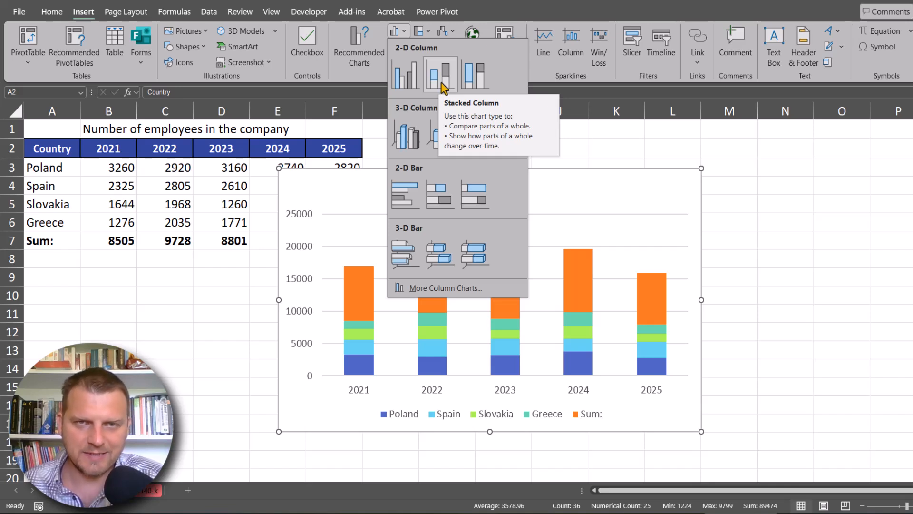
pyautogui.click(442, 86)
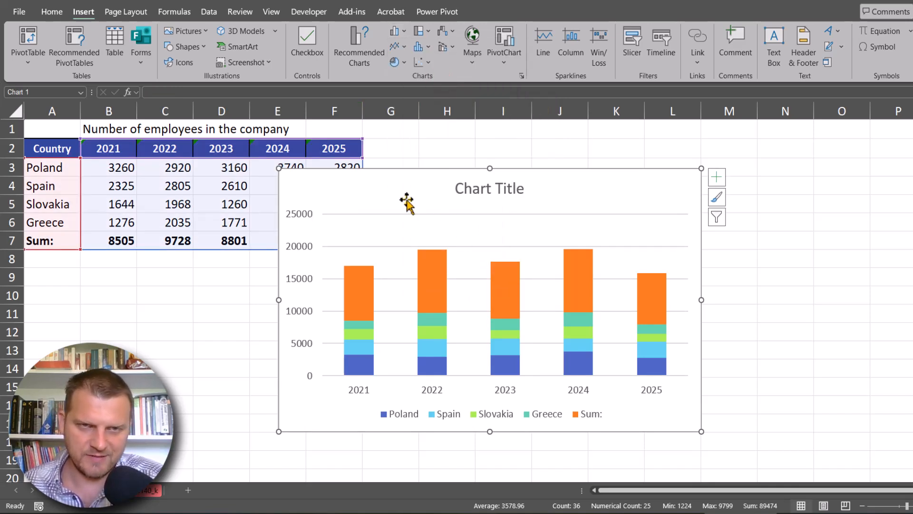
# - Open the chart type settings for the Sum series, enlarge the dialog, and set that series to Line with Markers
pyautogui.click(362, 285)
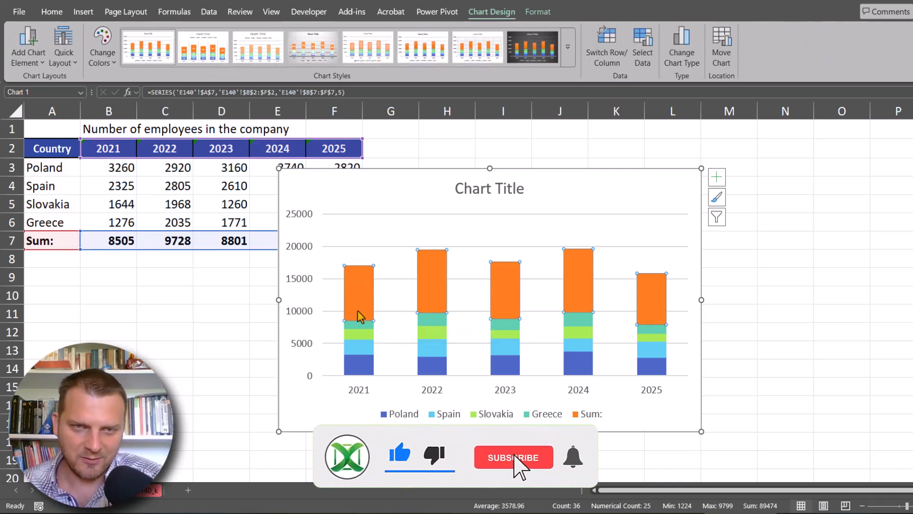
pyautogui.moveTo(368, 298)
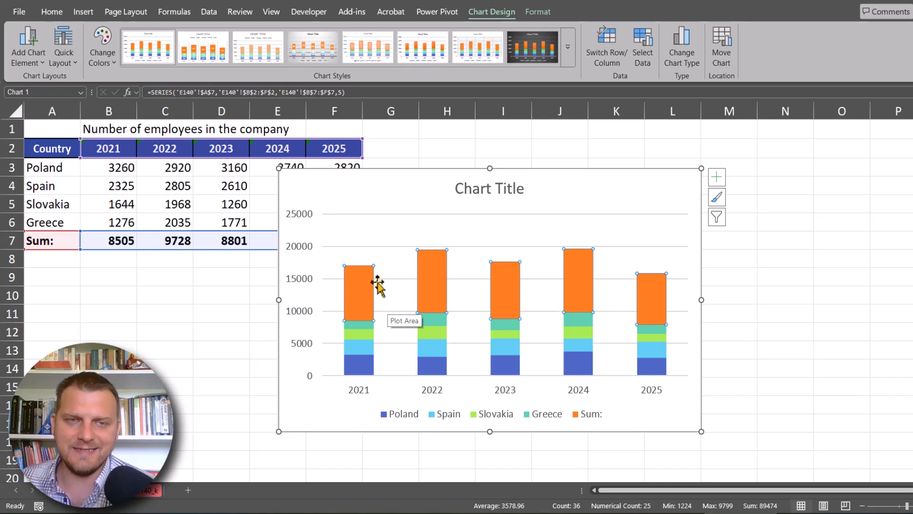
pyautogui.rightClick(358, 278)
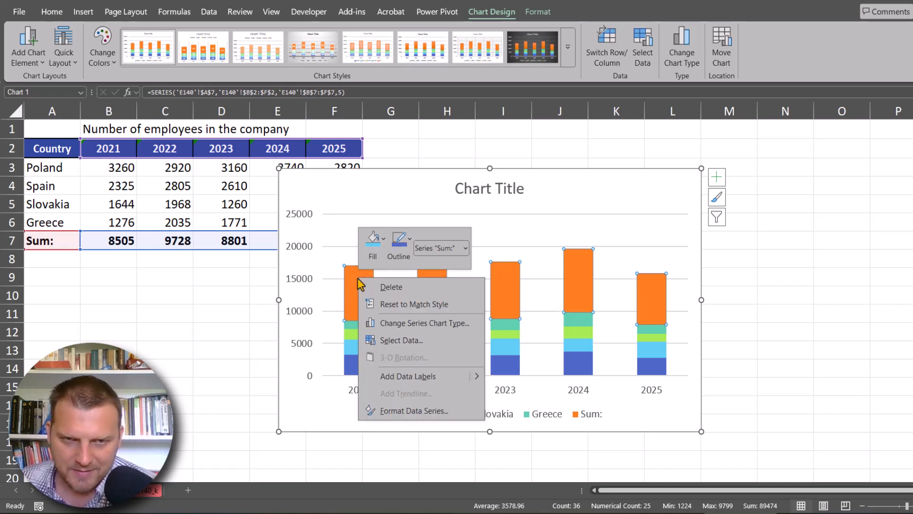
pyautogui.click(436, 324)
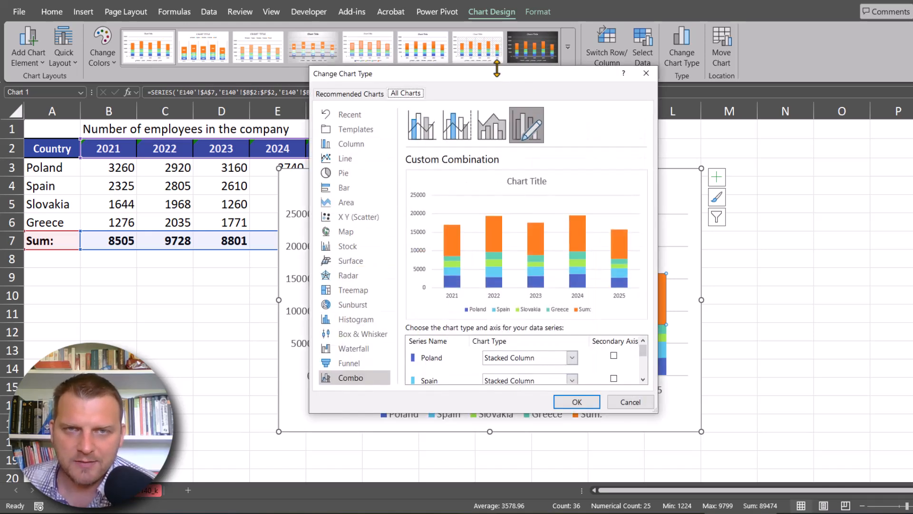
pyautogui.moveTo(496, 68); pyautogui.dragTo(499, 6)
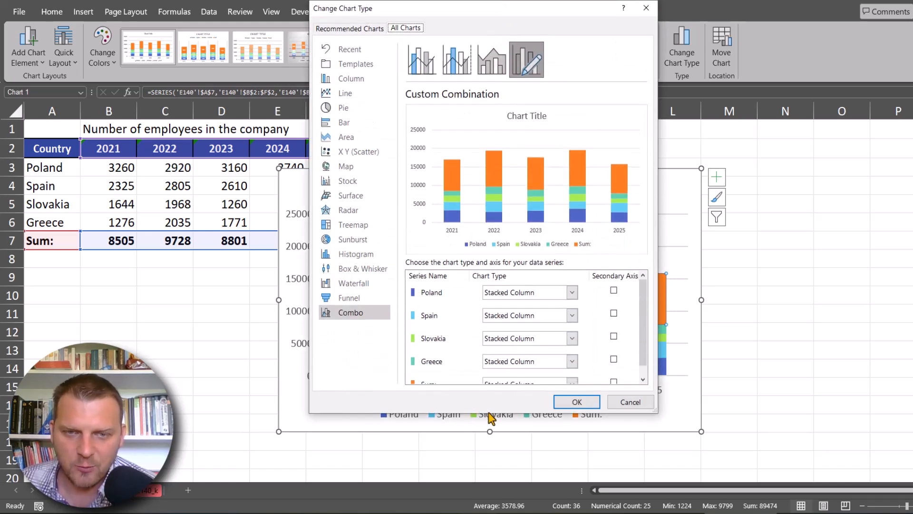
pyautogui.moveTo(489, 412); pyautogui.dragTo(489, 432)
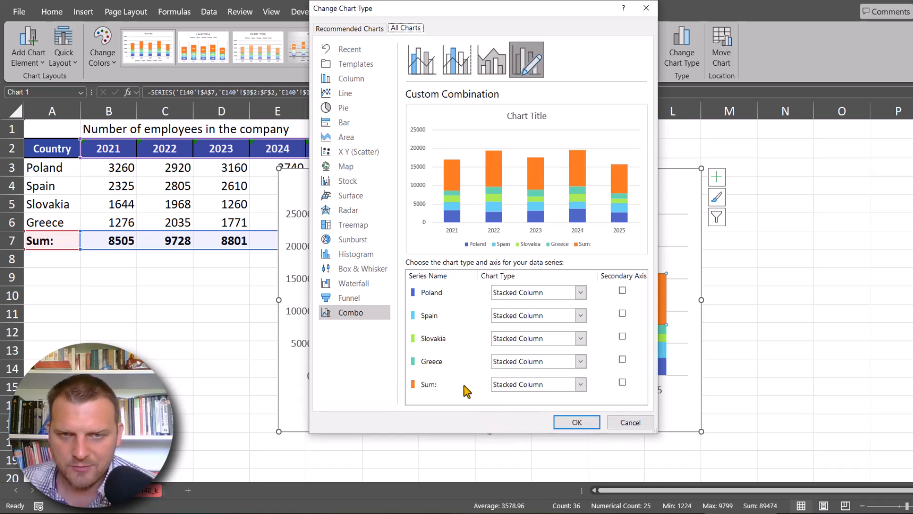
pyautogui.click(519, 391)
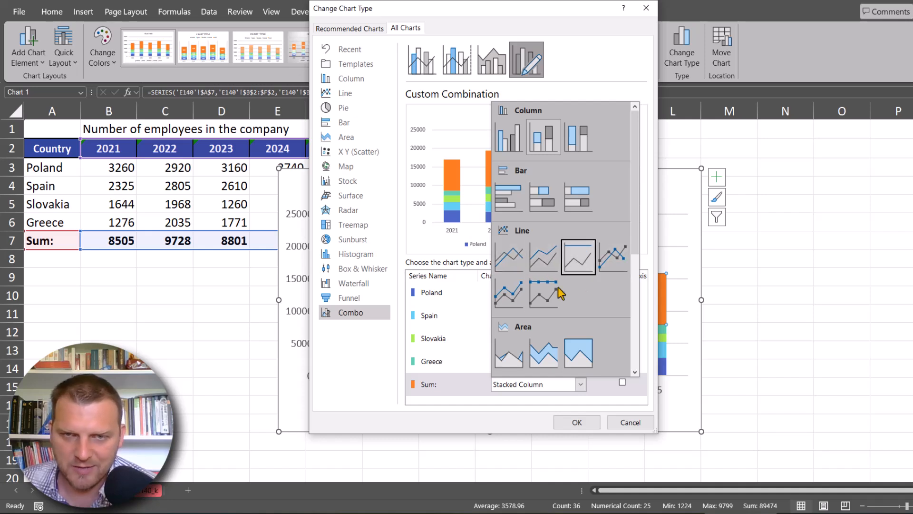
pyautogui.click(611, 257)
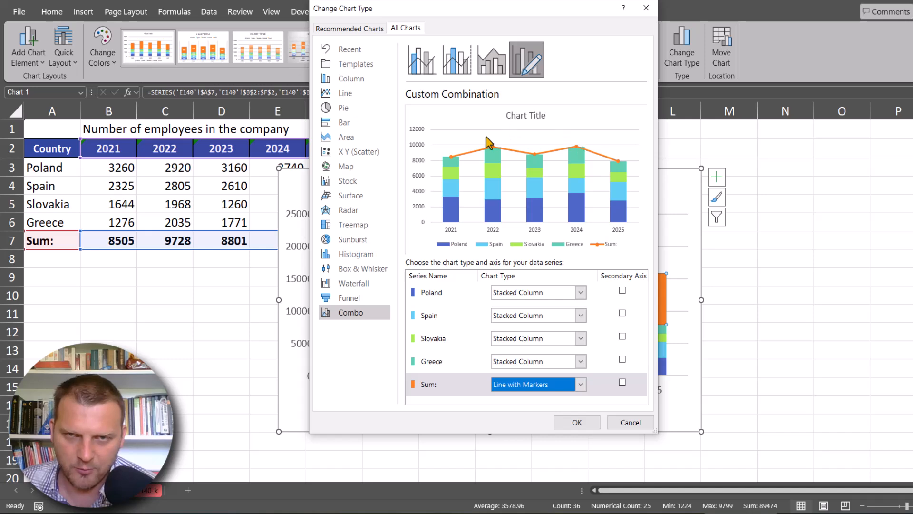
# - Change the Sum series to a Scatter chart, turn off its secondary axis, and apply the combination
pyautogui.click(579, 384)
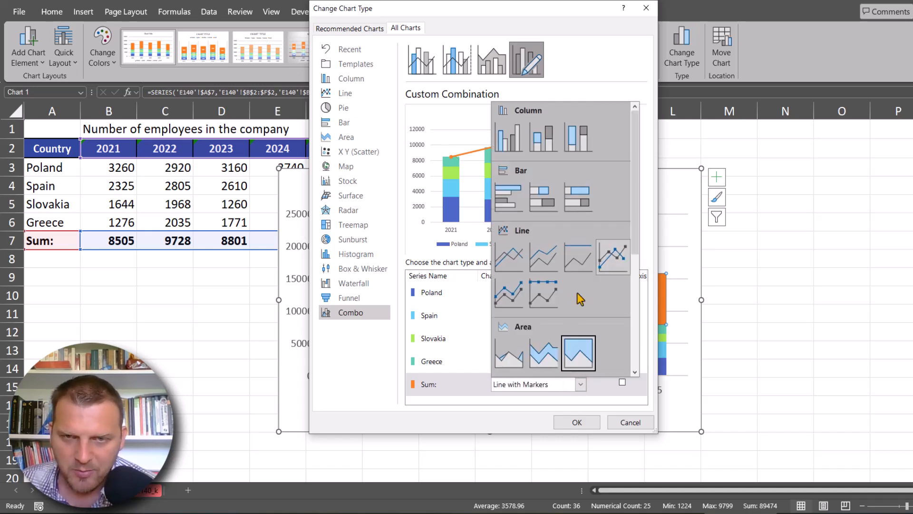
pyautogui.scroll(-3, 580, 296)
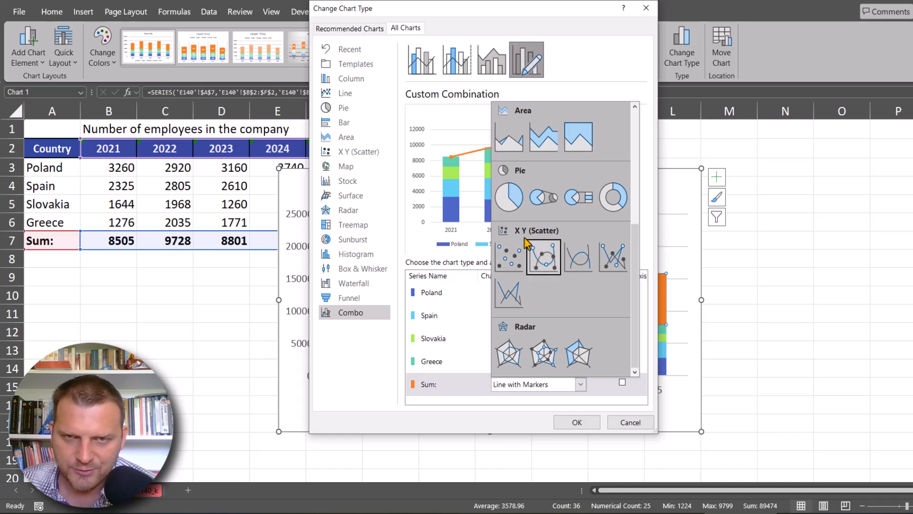
pyautogui.click(511, 258)
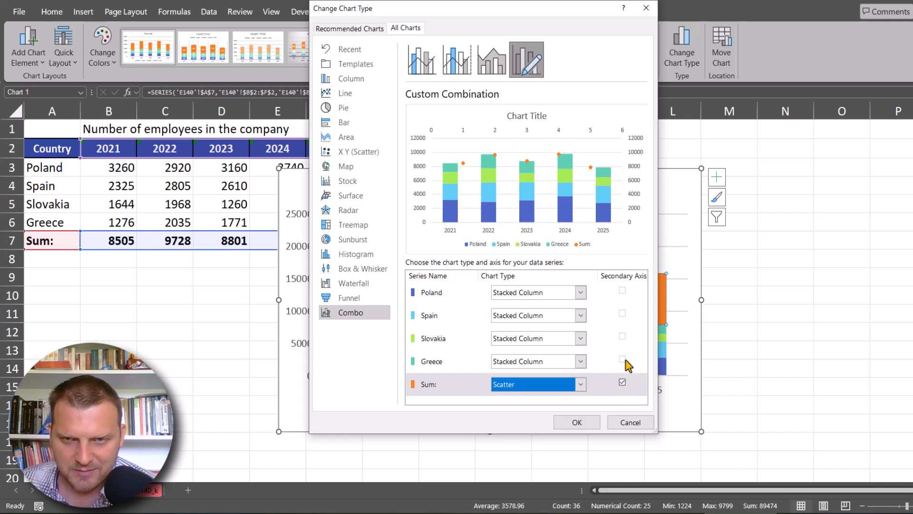
pyautogui.click(623, 382)
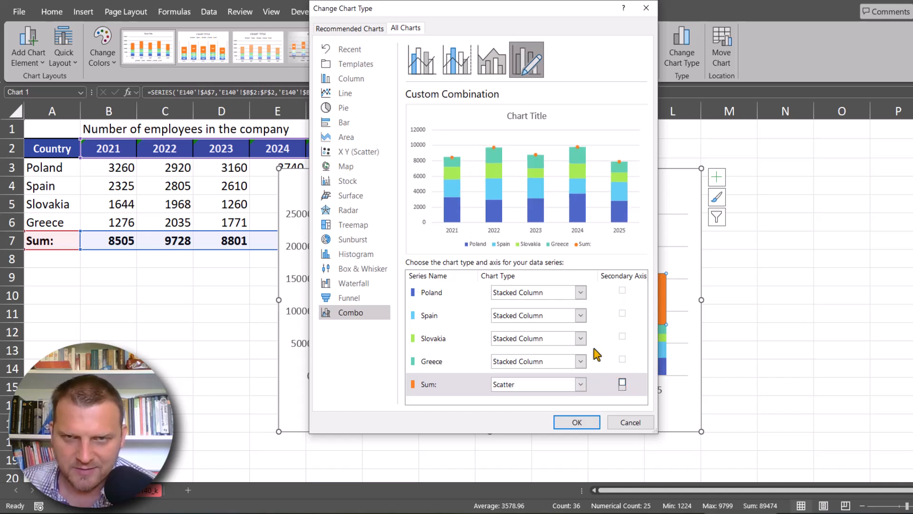
pyautogui.click(577, 421)
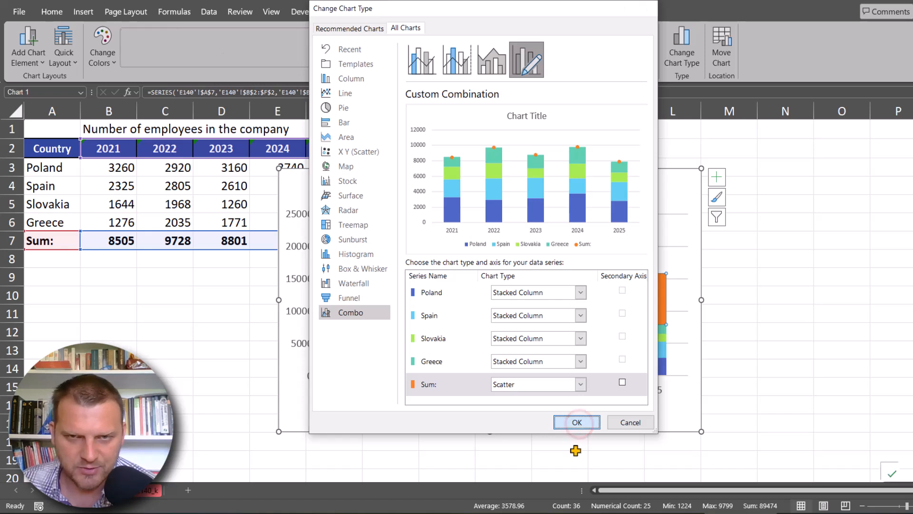
# - Add data labels to the Sum series' scatter points
pyautogui.click(432, 242)
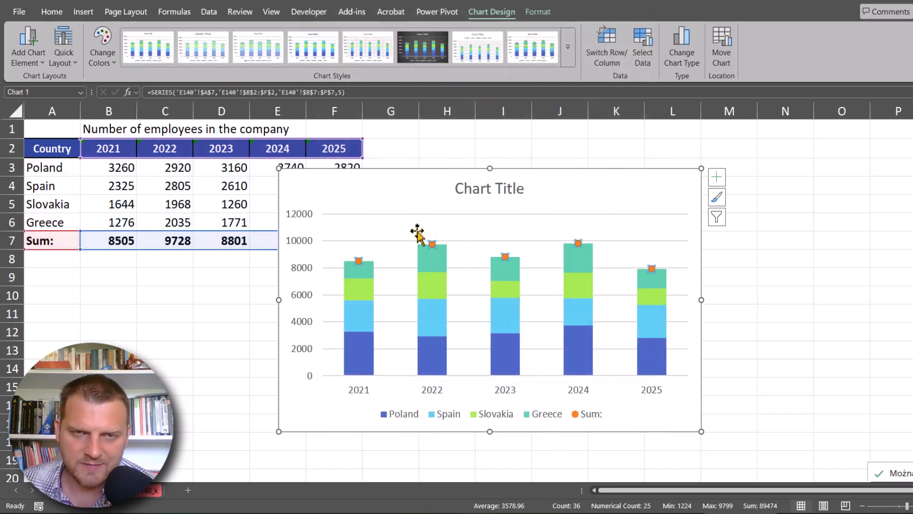
pyautogui.click(715, 178)
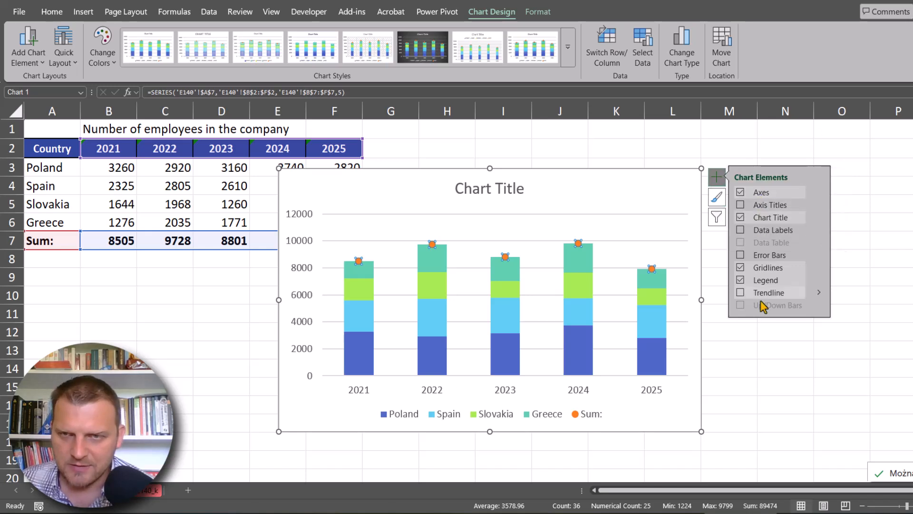
pyautogui.click(741, 230)
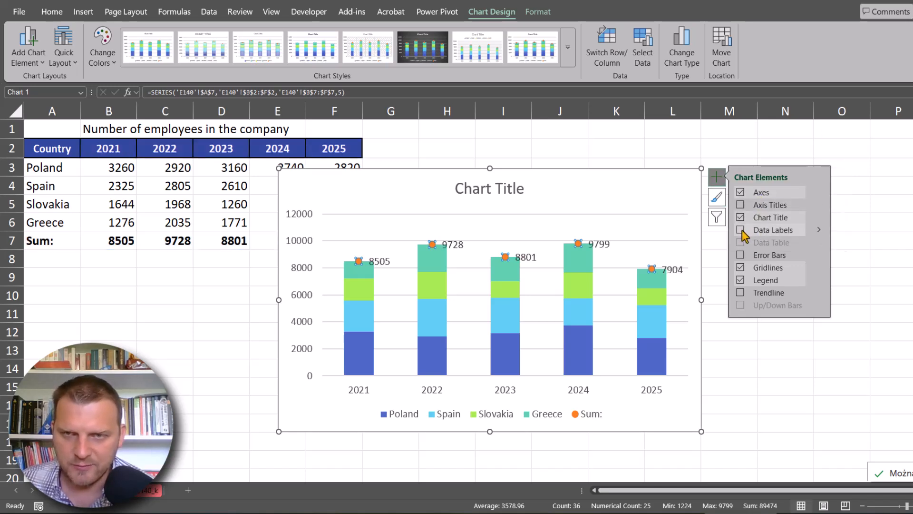
pyautogui.click(741, 230)
# - Open the formatting options for the Sum series' data labels and set the label position to Above
pyautogui.click(674, 270)
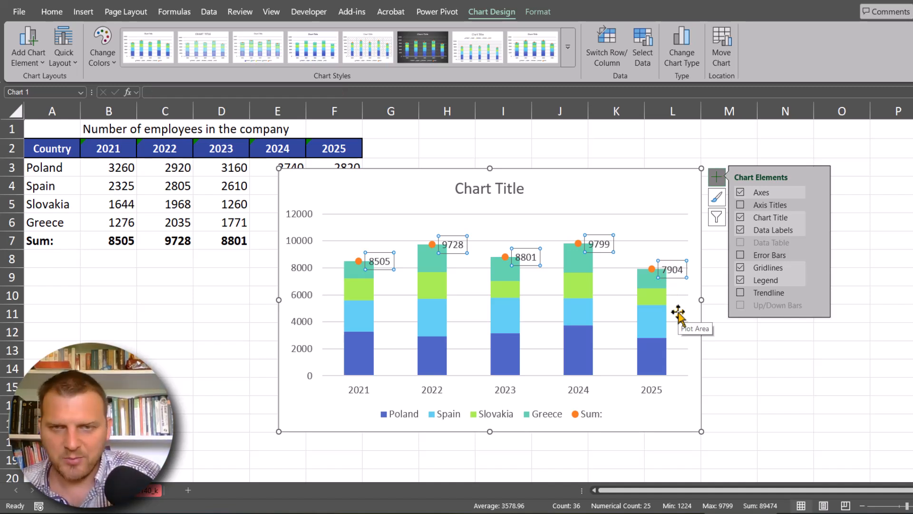
pyautogui.hotkey('ctrl', '1')
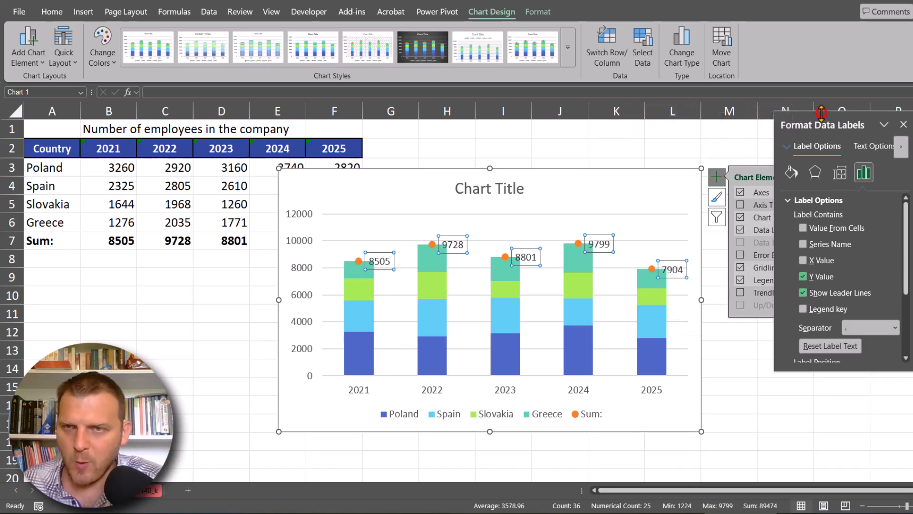
pyautogui.moveTo(821, 112); pyautogui.dragTo(811, 49)
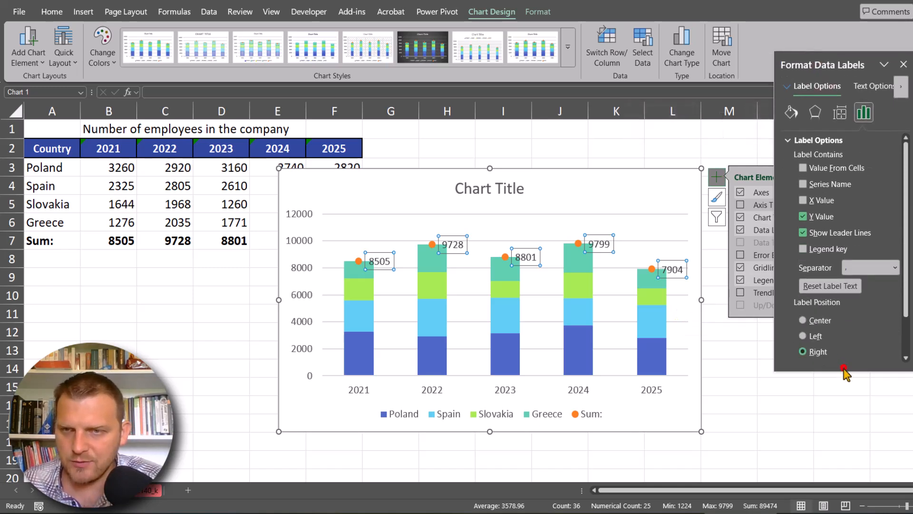
pyautogui.moveTo(844, 370); pyautogui.dragTo(841, 433)
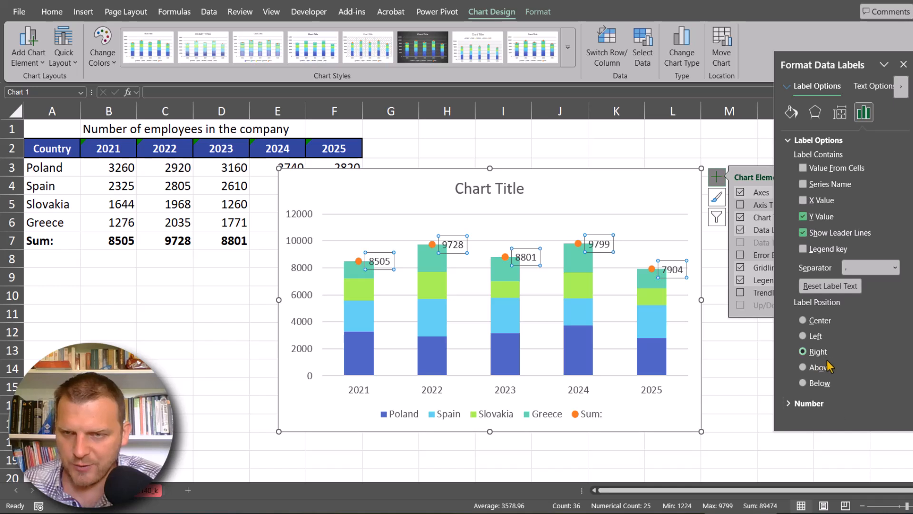
pyautogui.click(821, 367)
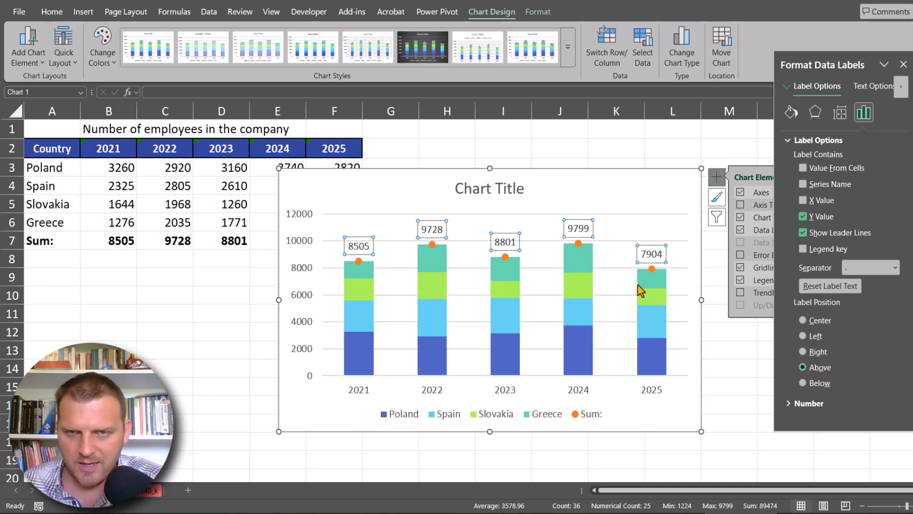
# - Hide the Sum series' points by setting its marker option to None
pyautogui.click(652, 269)
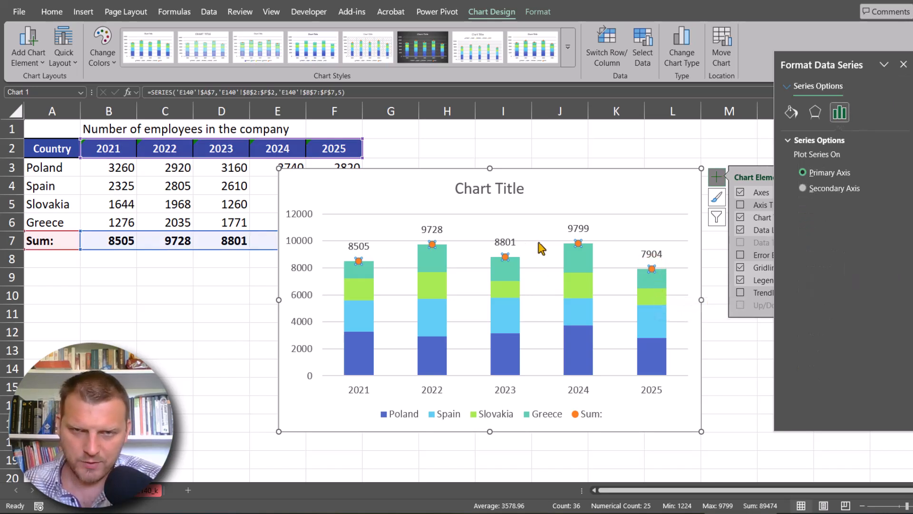
pyautogui.moveTo(658, 290)
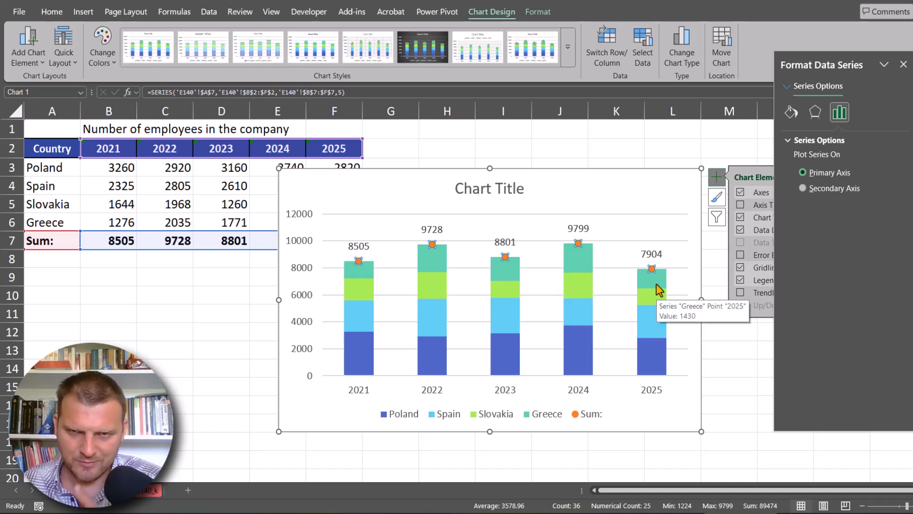
pyautogui.click(791, 113)
pyautogui.click(836, 140)
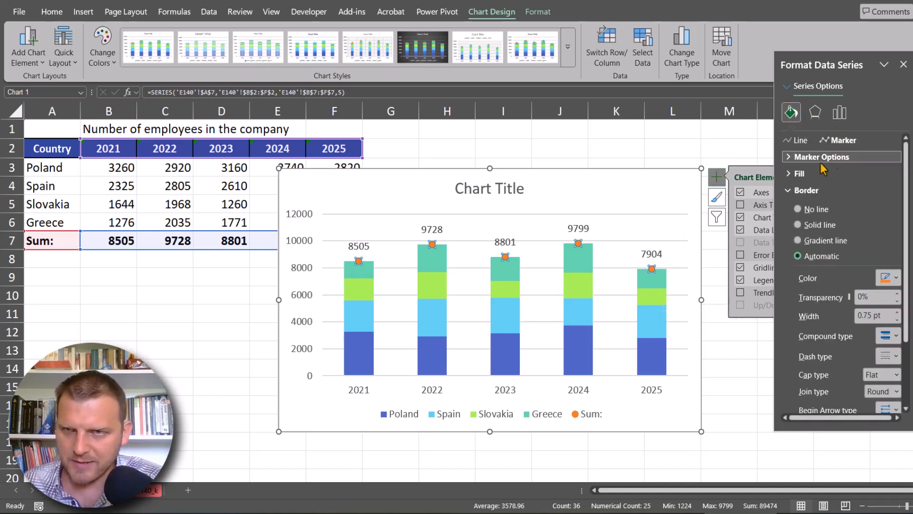
pyautogui.click(809, 157)
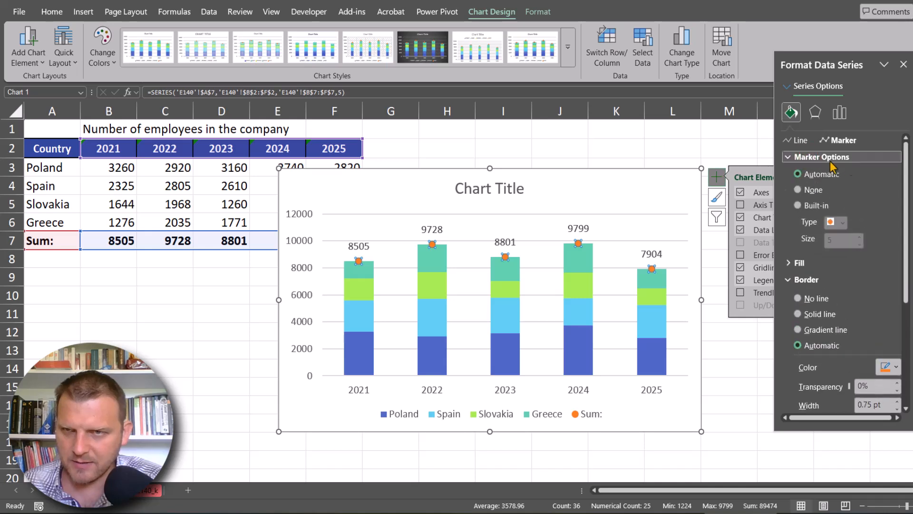
pyautogui.click(811, 190)
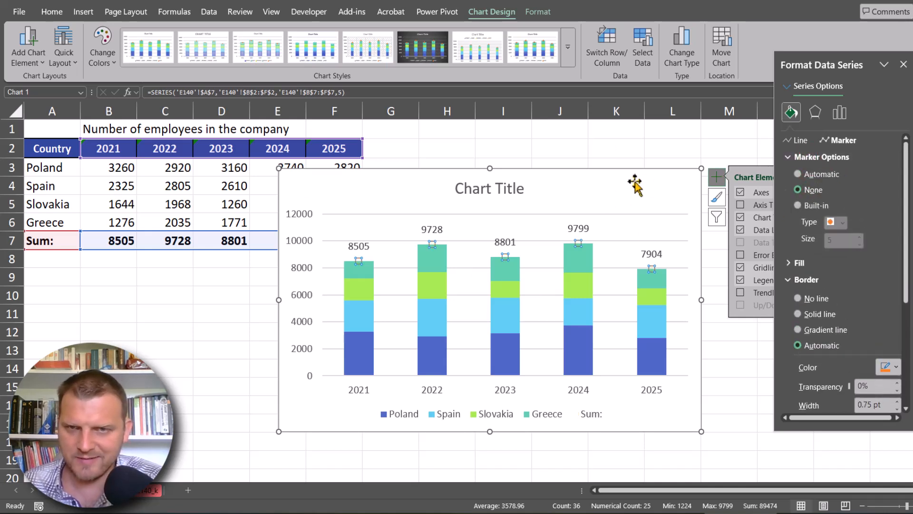
pyautogui.moveTo(591, 264)
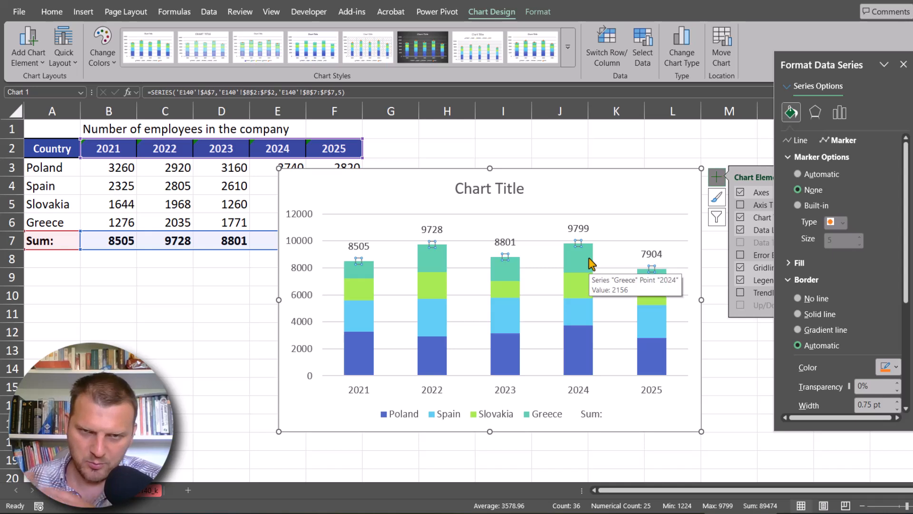
pyautogui.click(579, 231)
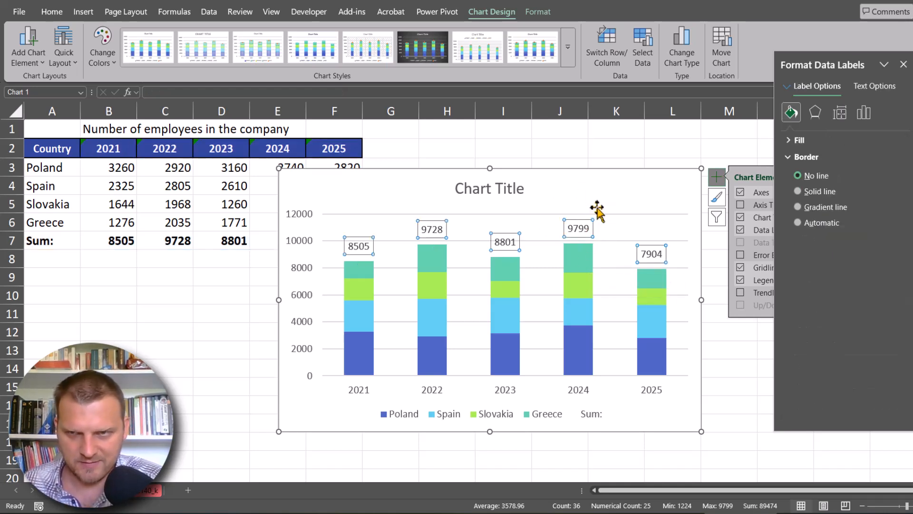
# - Add data labels to the Greece, Slovakia, Spain and Poland column series
pyautogui.click(653, 278)
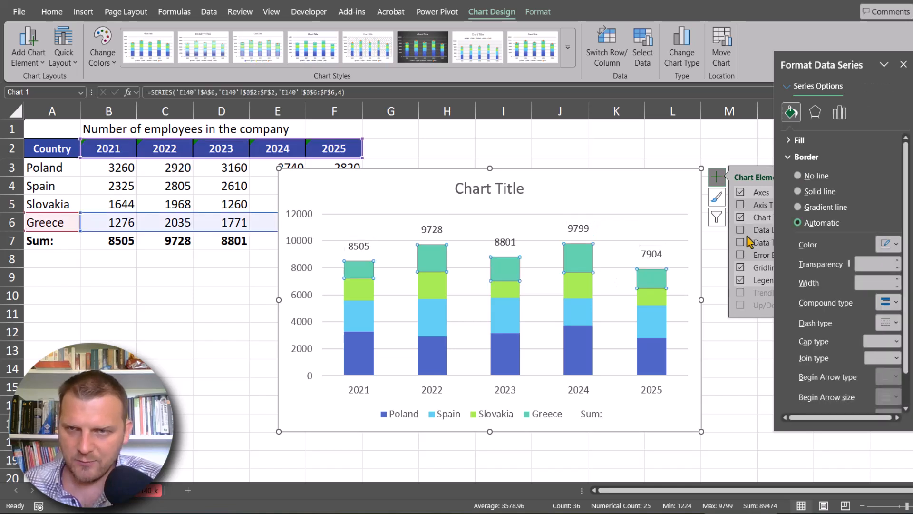
pyautogui.click(740, 230)
pyautogui.click(656, 298)
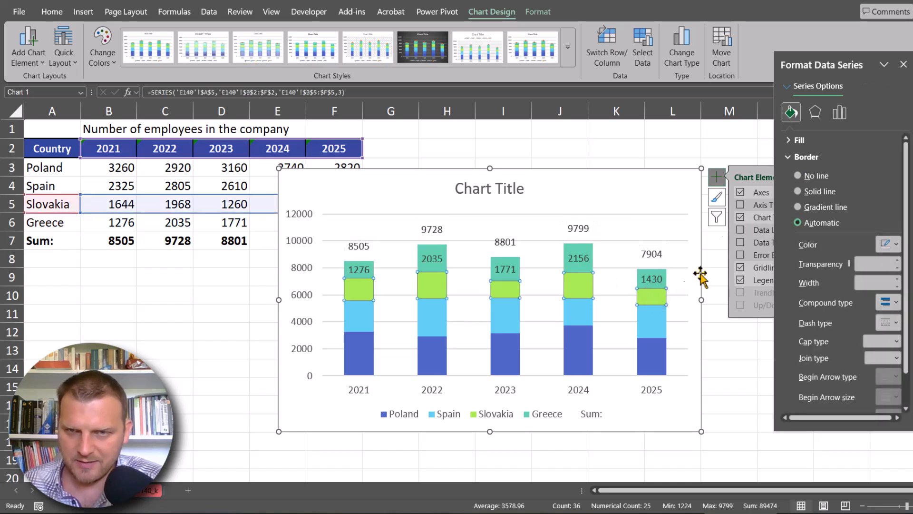
pyautogui.click(741, 230)
pyautogui.click(652, 321)
pyautogui.click(740, 229)
pyautogui.click(661, 363)
pyautogui.click(740, 230)
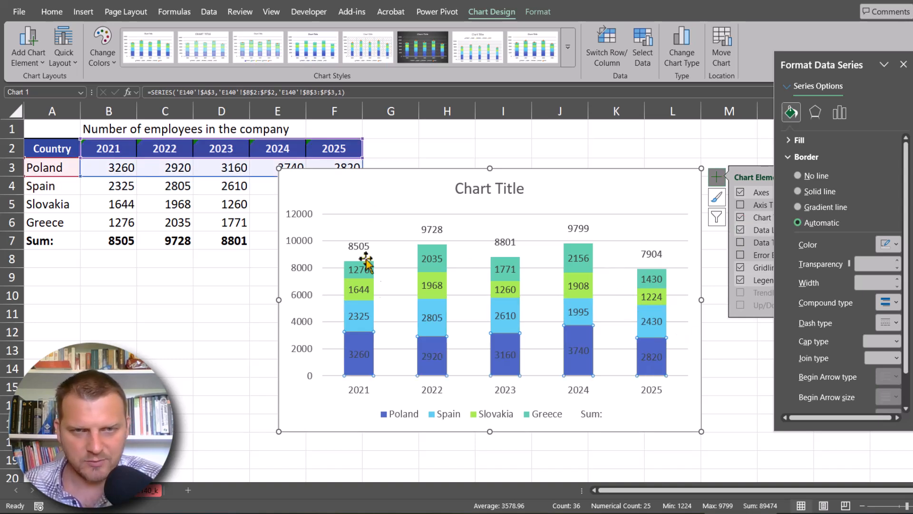
# - Remove the major horizontal gridlines from the stacked column chart
pyautogui.click(539, 241)
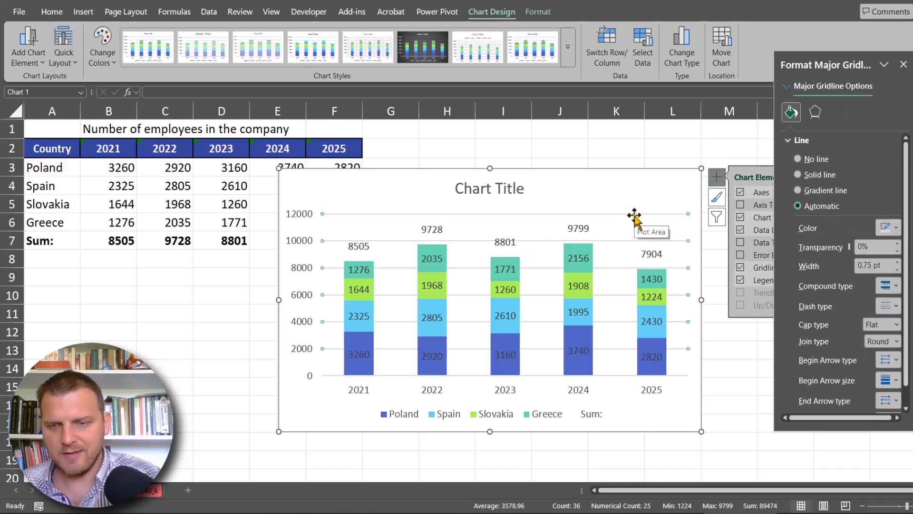
pyautogui.press('Delete')
# - Apply the theme shape style with white fill and orange outline to the Sum series' data labels above the columns
pyautogui.click(437, 231)
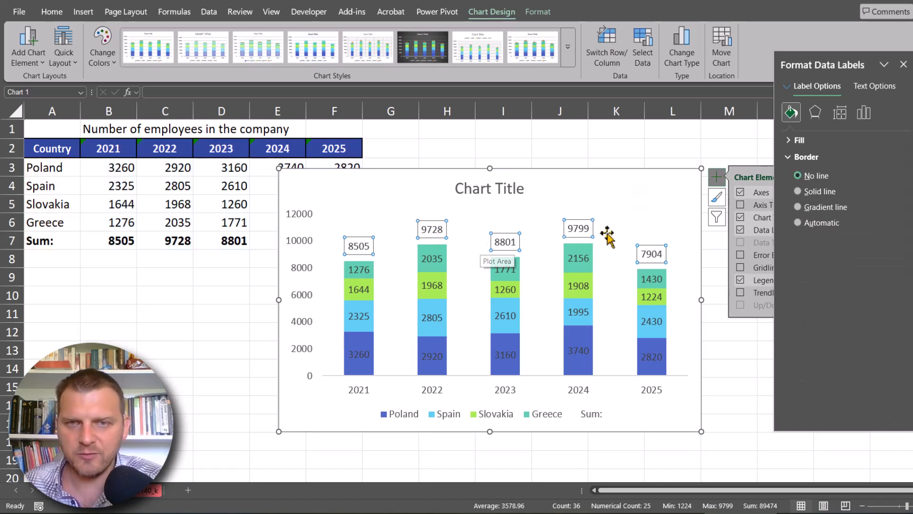
pyautogui.click(537, 12)
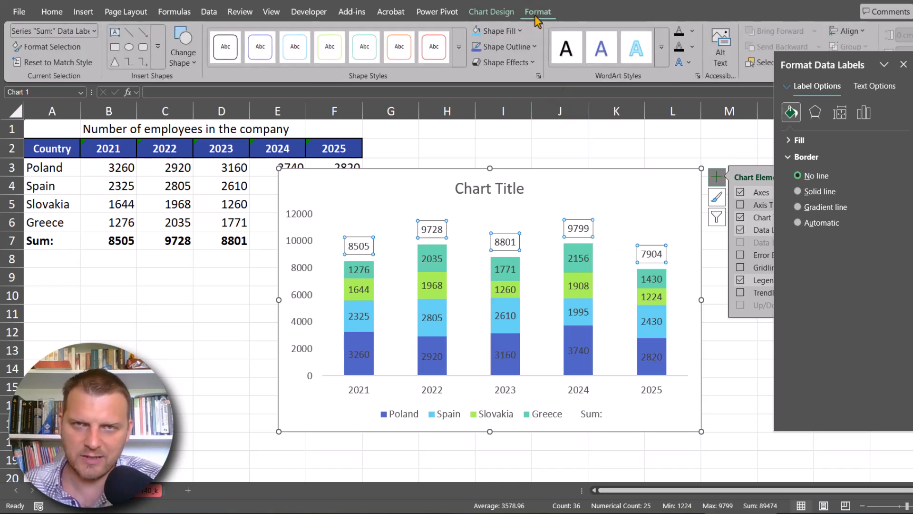
pyautogui.click(459, 46)
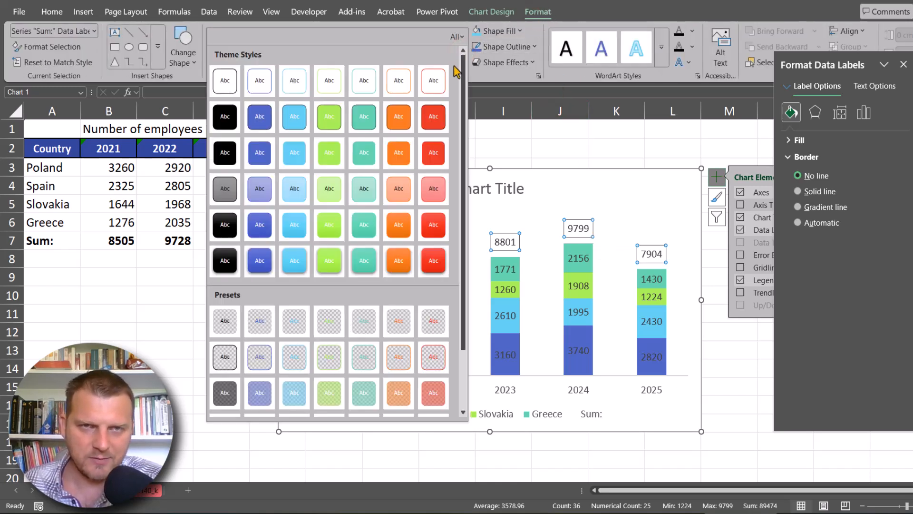
pyautogui.click(412, 81)
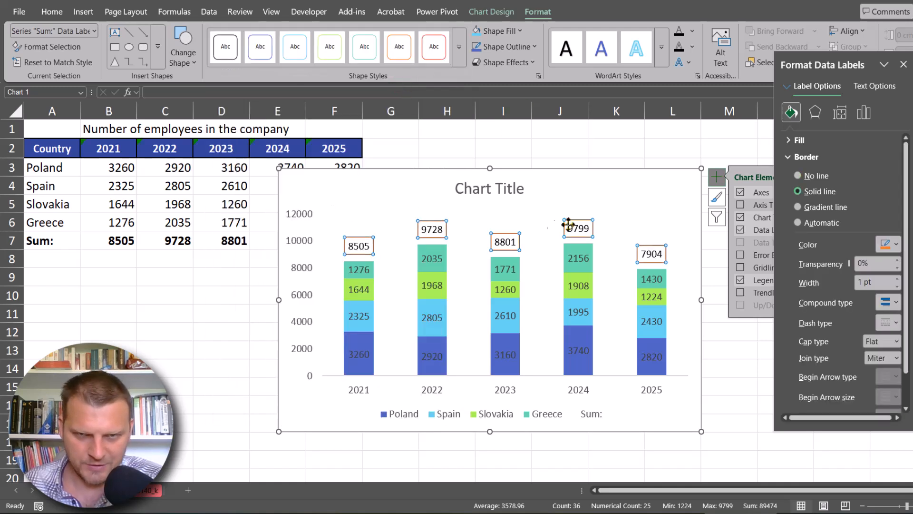
pyautogui.click(572, 198)
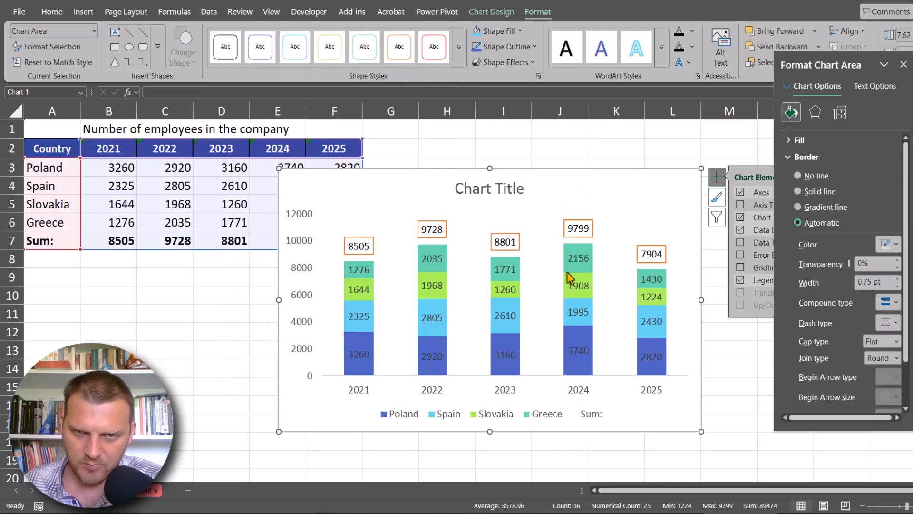
pyautogui.click(435, 224)
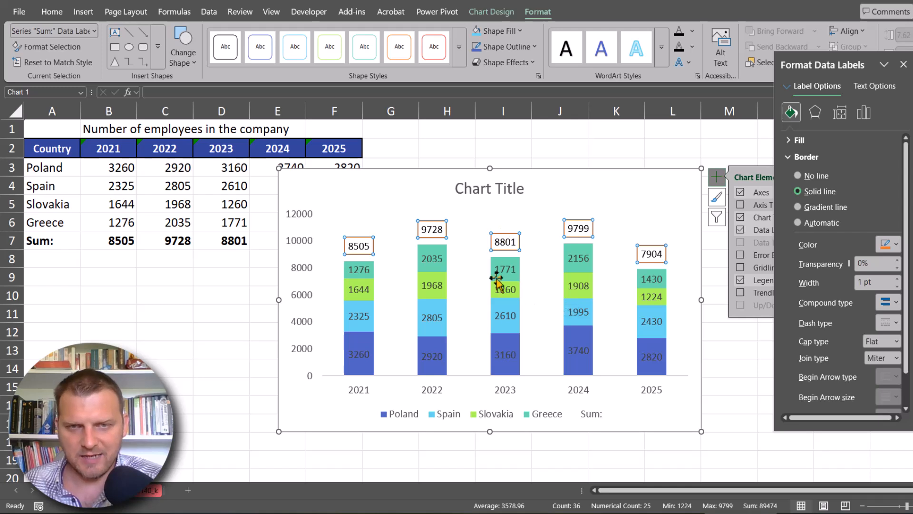
pyautogui.click(548, 182)
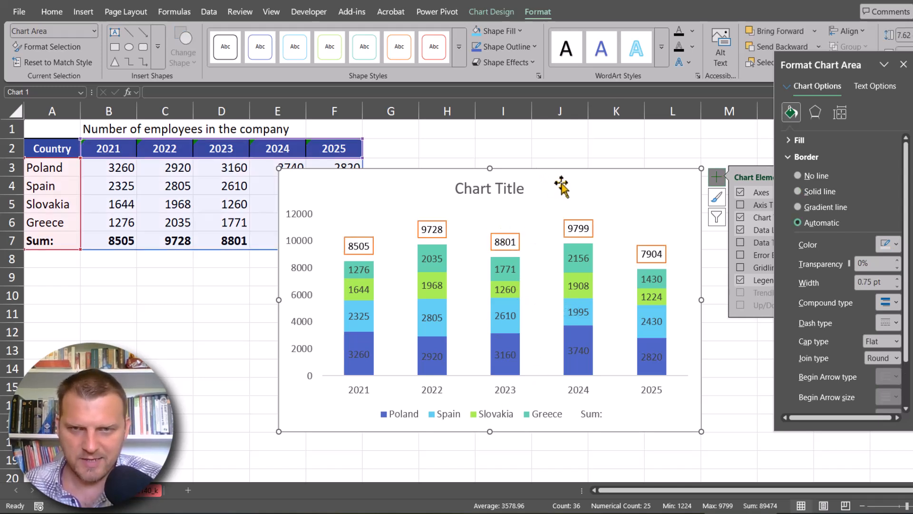
# - Delete only the Sum entry from the chart legend, keeping the four country entries
pyautogui.click(587, 420)
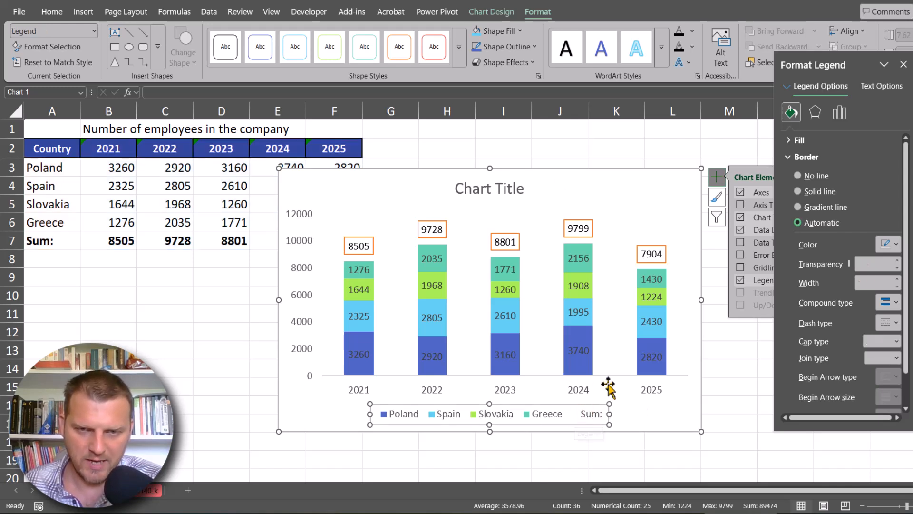
pyautogui.click(652, 413)
pyautogui.click(544, 424)
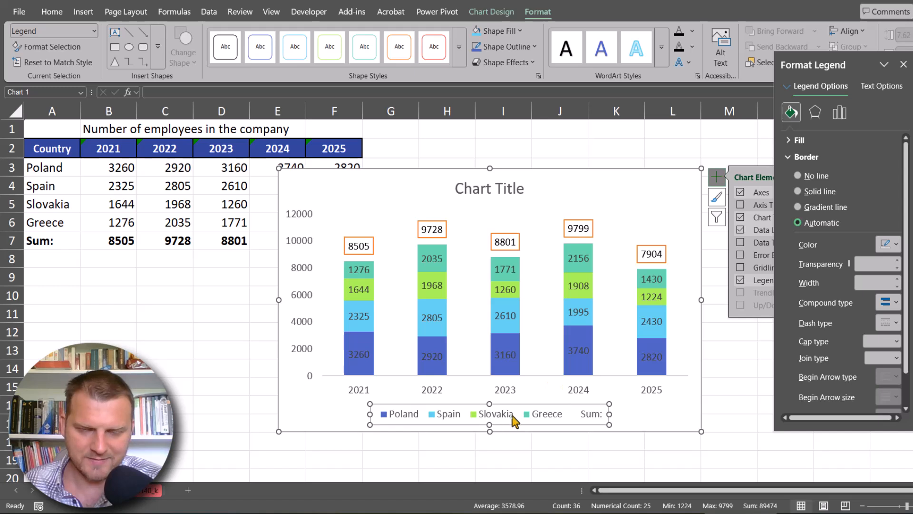
pyautogui.click(593, 417)
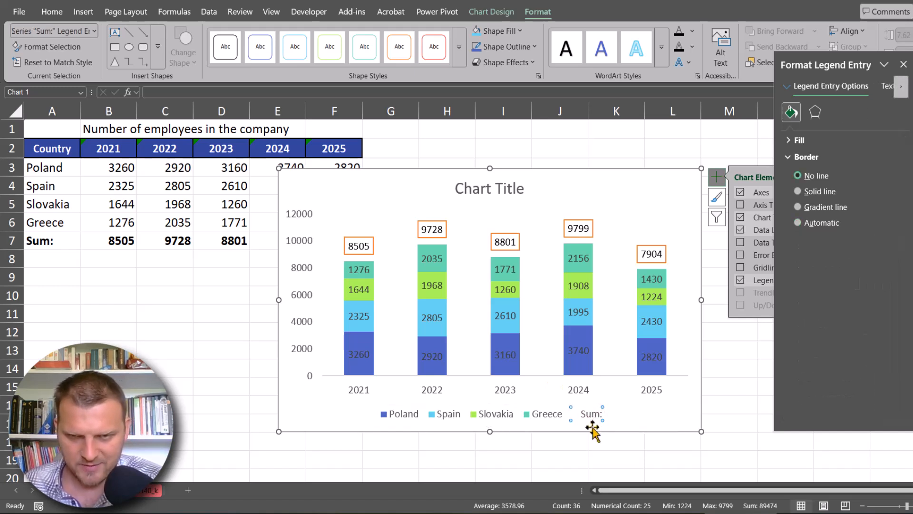
pyautogui.press('Delete')
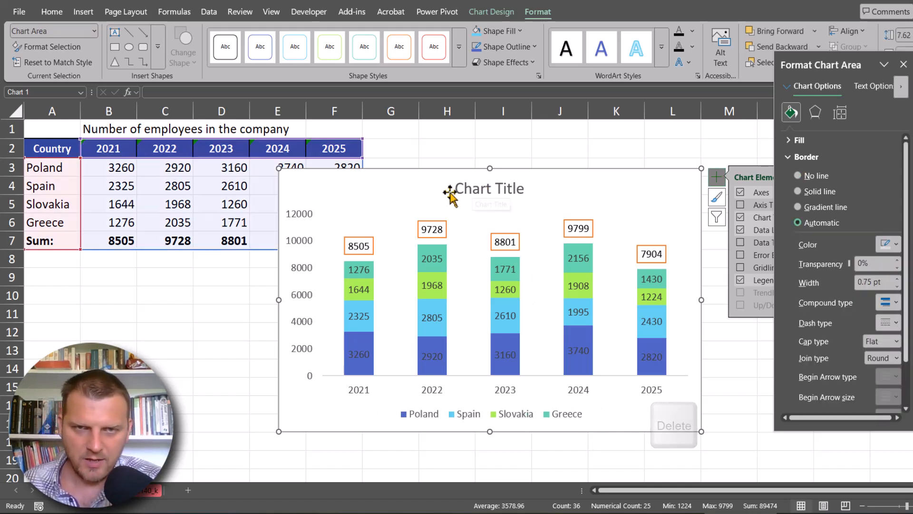
# - Link the chart title to cell B1 with the reference ='E140'!$B$1
pyautogui.click(471, 188)
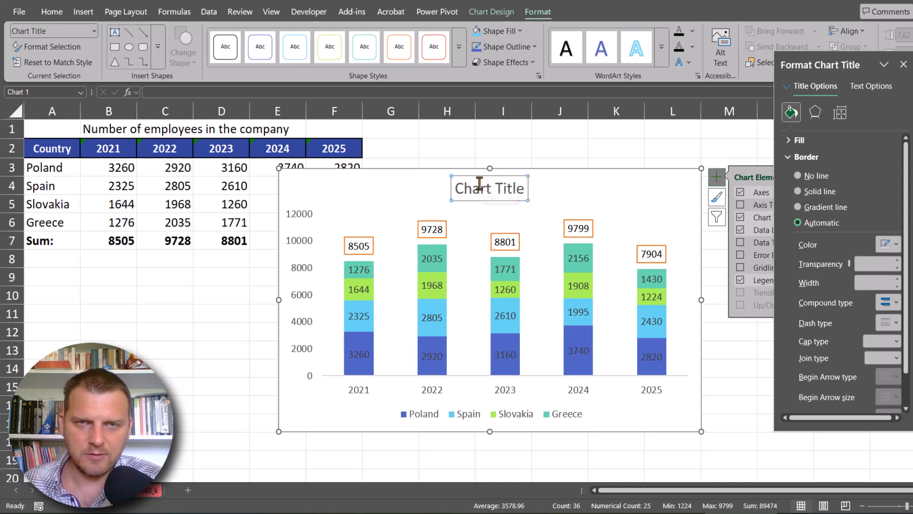
pyautogui.click(266, 92)
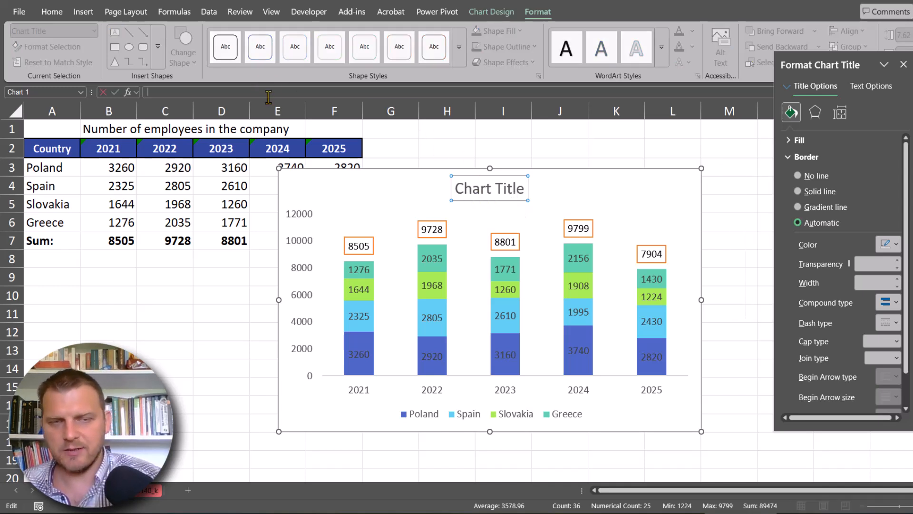
pyautogui.click(100, 127)
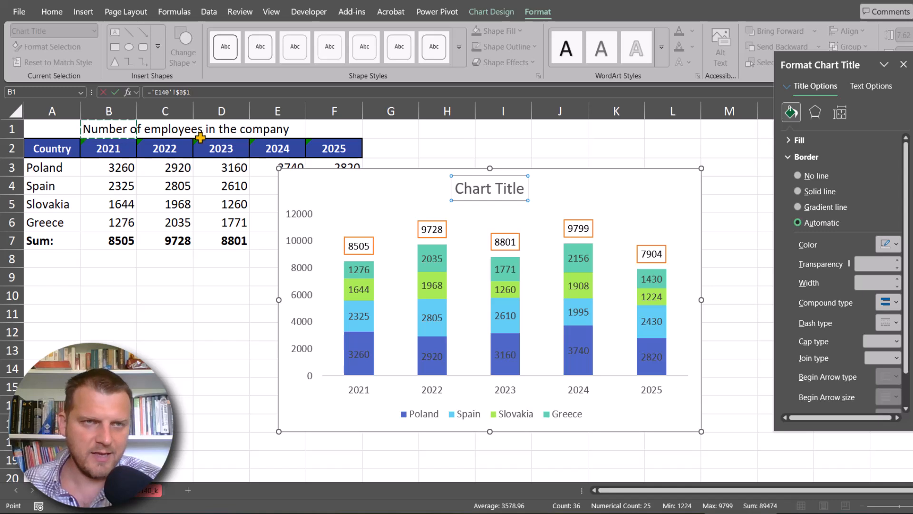
pyautogui.press('Return')
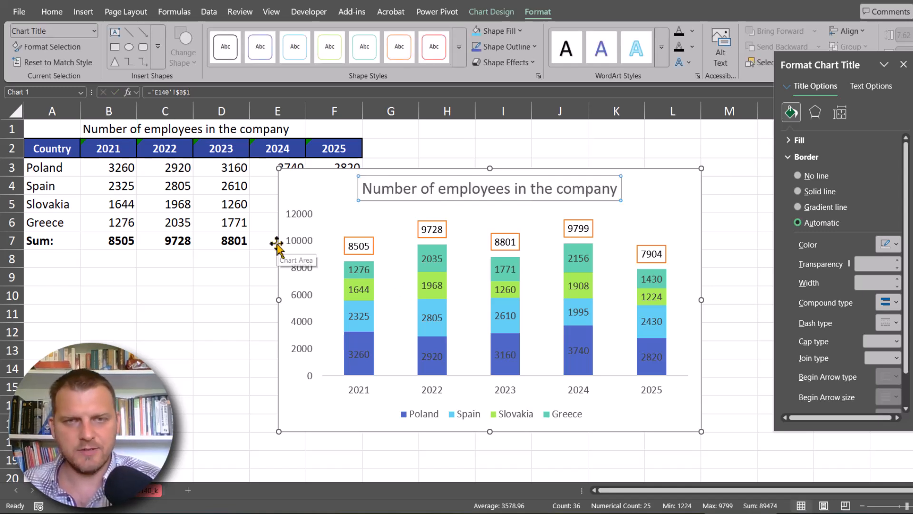
pyautogui.click(546, 169)
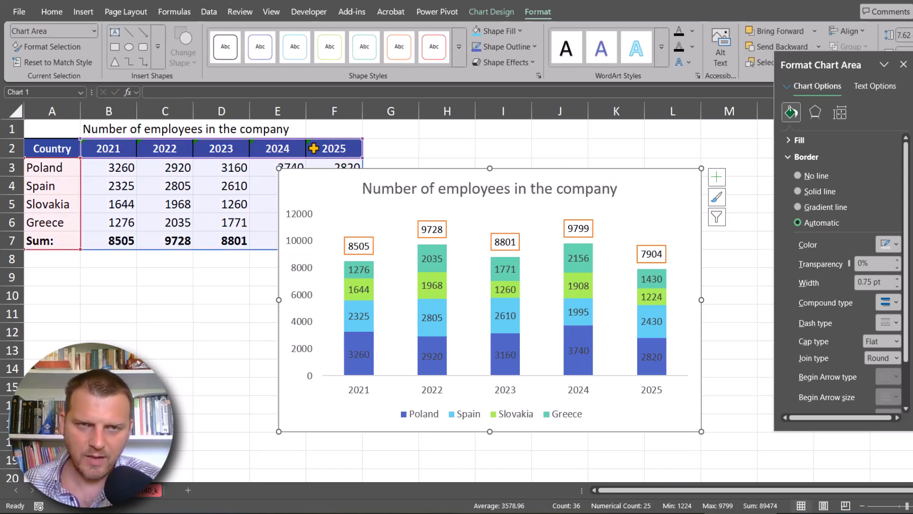
pyautogui.click(649, 252)
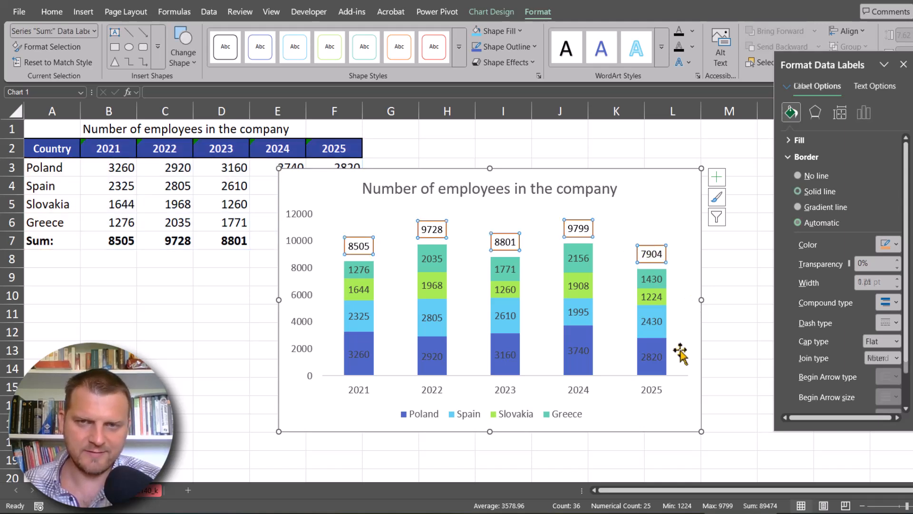